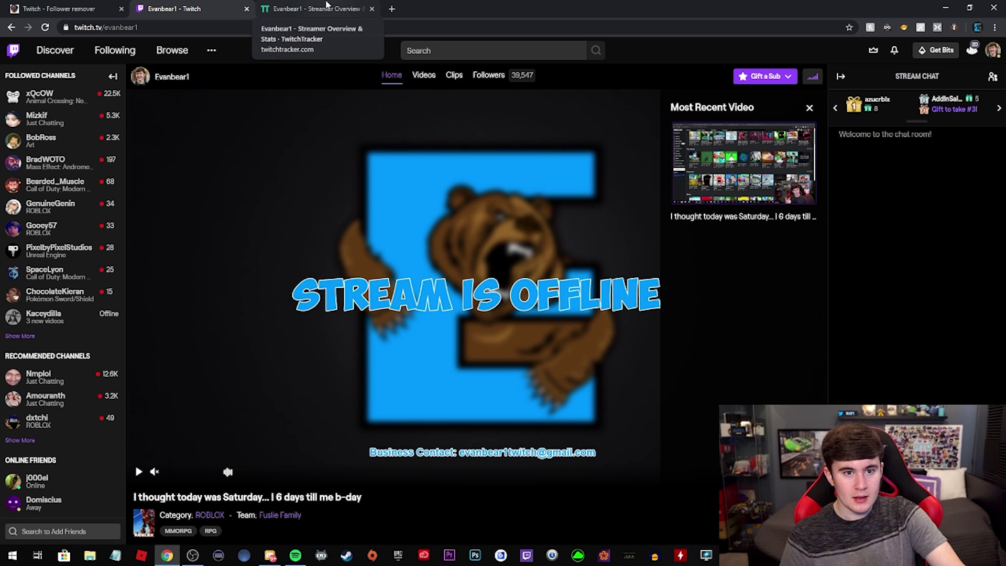
{"action": "left_click", "coordinate": [326, 7]}
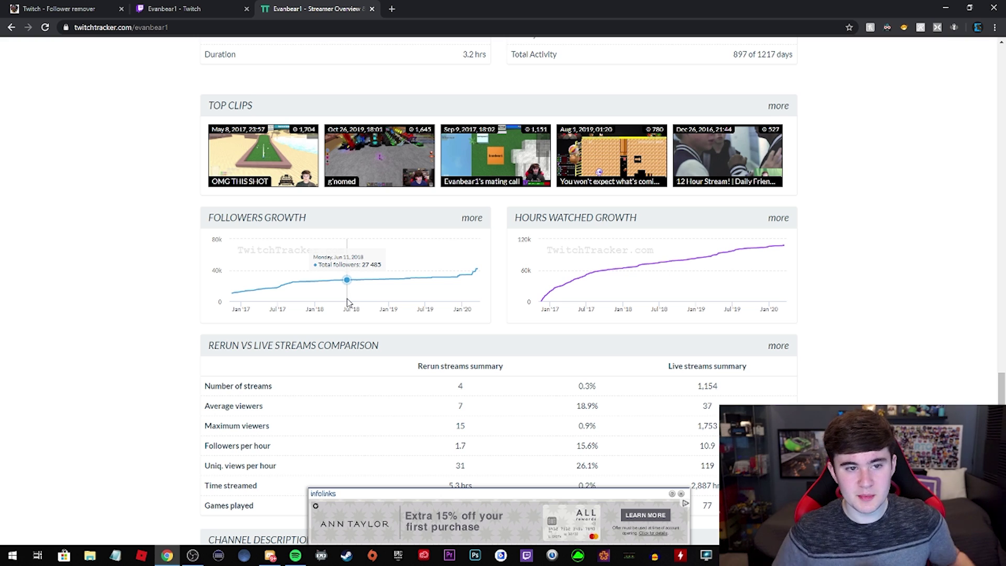
Switch to the Follower remover tab and highlight the top two account-creation days.
{"action": "left_click", "coordinate": [79, 8]}
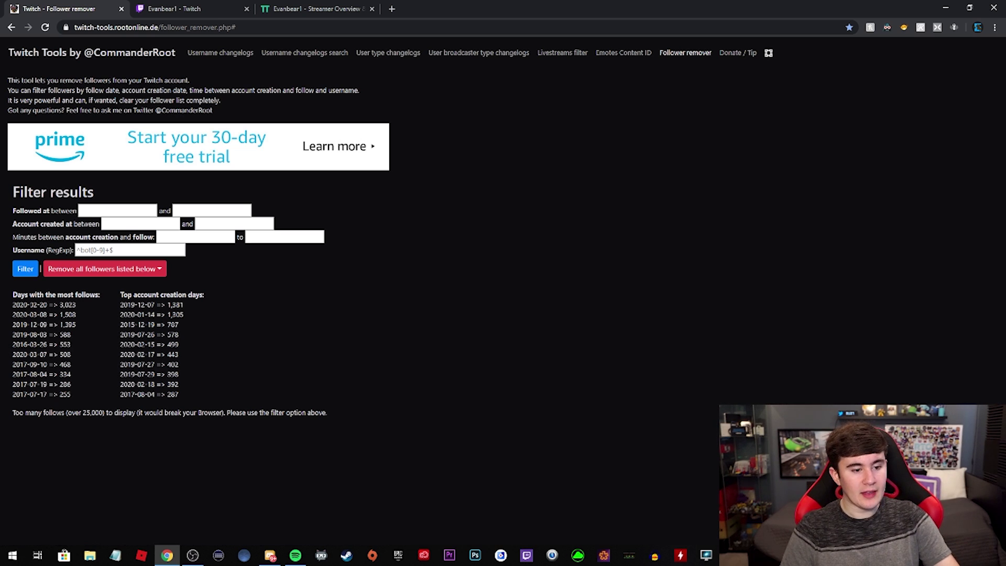
{"action": "left_click_drag", "start_coordinate": [14, 304], "coordinate": [48, 305]}
{"action": "left_click_drag", "start_coordinate": [117, 301], "coordinate": [206, 316]}
{"action": "left_click", "coordinate": [206, 316]}
{"action": "left_click_drag", "start_coordinate": [119, 305], "coordinate": [185, 307]}
{"action": "left_click", "coordinate": [188, 307]}
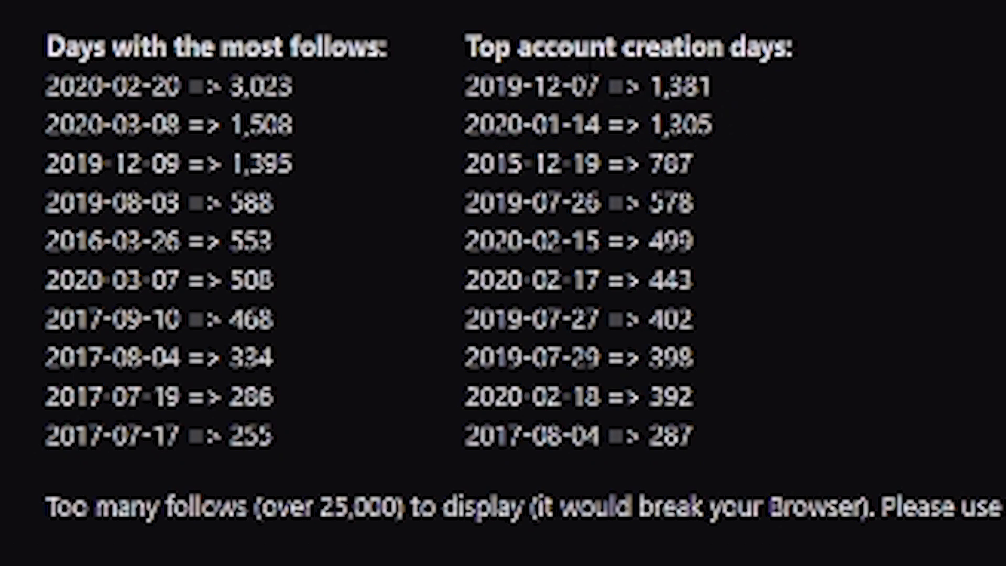
Highlight the 1,381 accounts created on 2019-12-07 in the account-creation list.
{"action": "left_click_drag", "start_coordinate": [541, 87], "coordinate": [718, 99]}
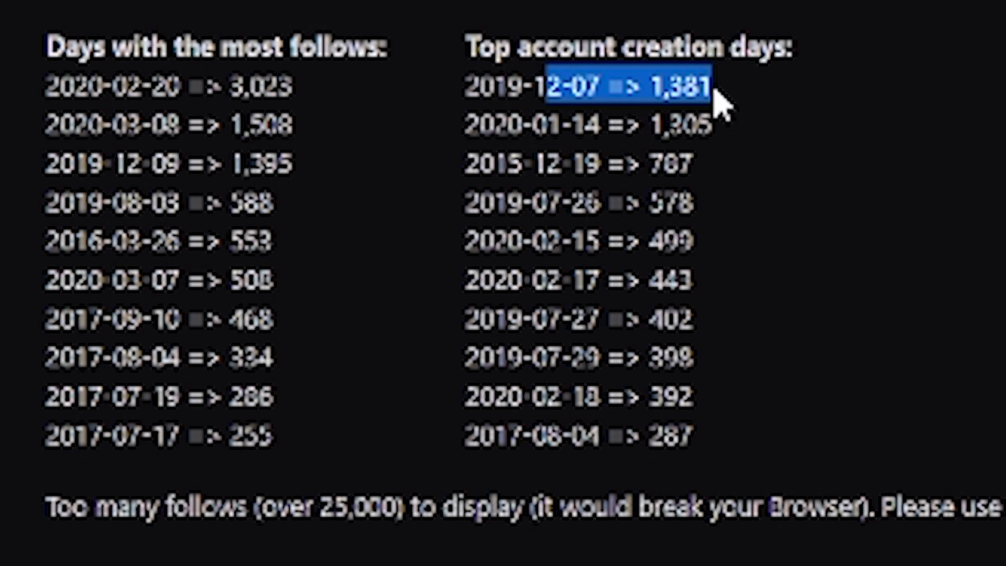
{"action": "left_click", "coordinate": [659, 88]}
{"action": "left_click_drag", "start_coordinate": [650, 87], "coordinate": [710, 112]}
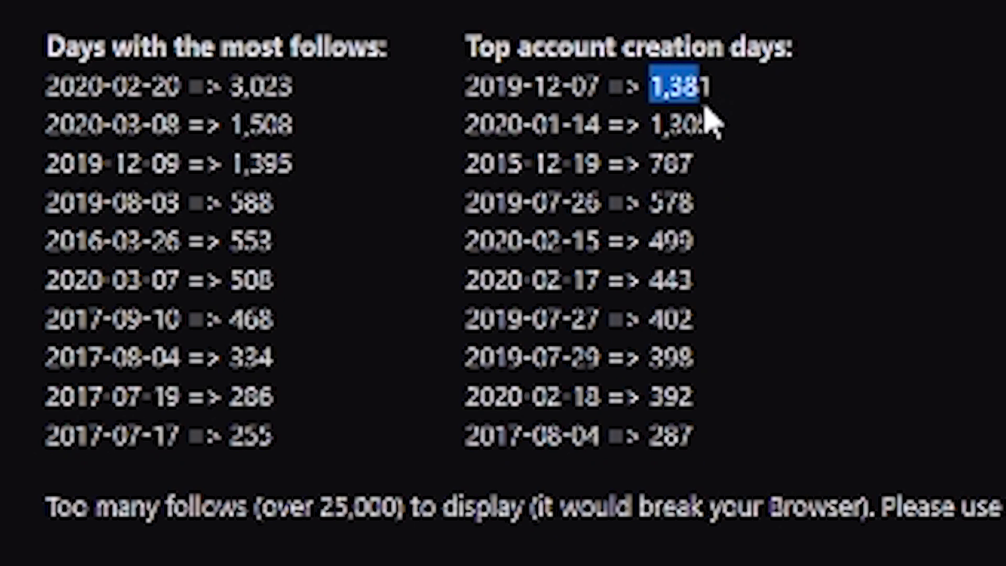
{"action": "left_click", "coordinate": [709, 112]}
{"action": "left_click_drag", "start_coordinate": [533, 87], "coordinate": [599, 87]}
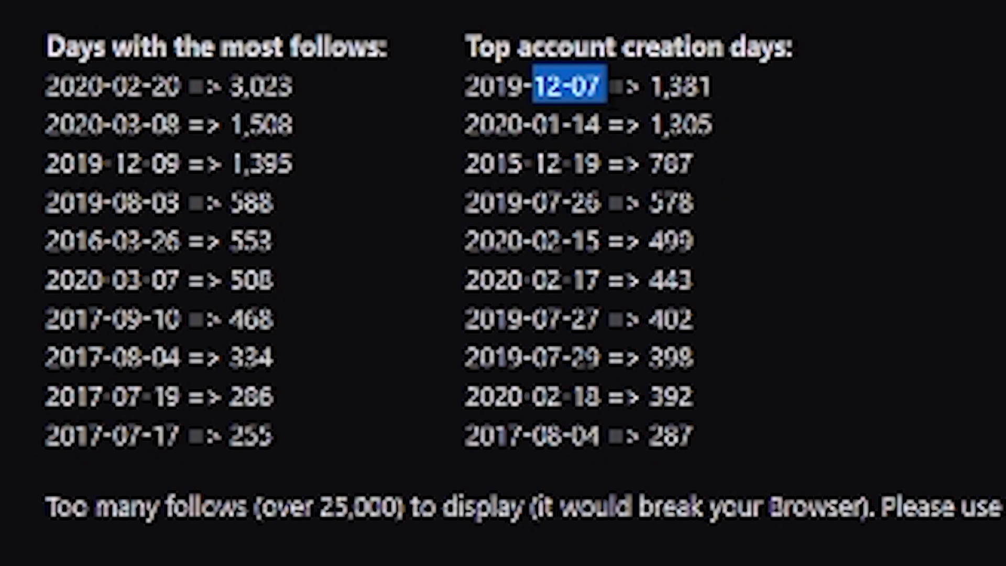
{"action": "left_click", "coordinate": [599, 87]}
{"action": "left_click_drag", "start_coordinate": [464, 86], "coordinate": [725, 102]}
{"action": "left_click", "coordinate": [725, 101]}
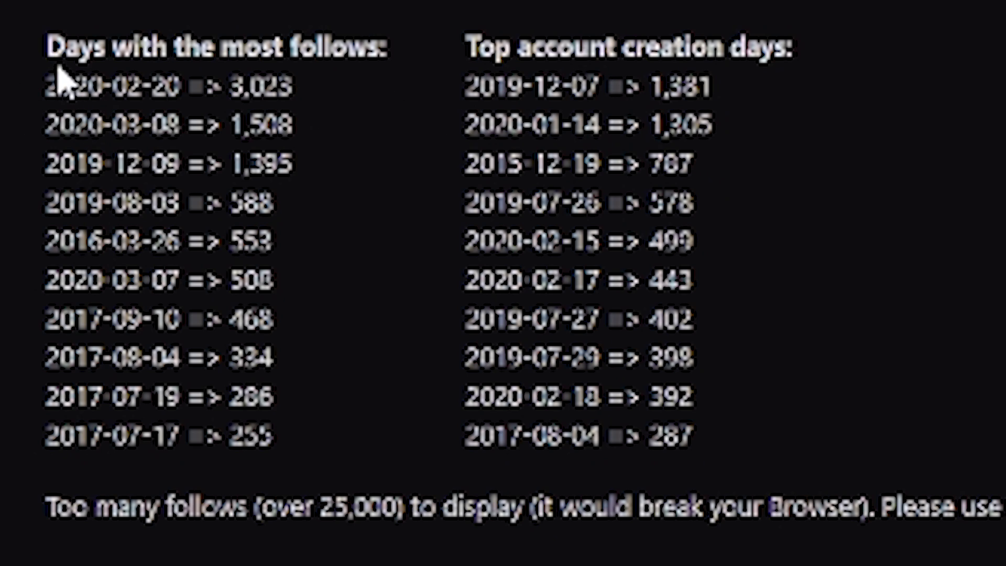
Highlight the busiest follow day, 2020-02-20, with 3,023 follows.
{"action": "left_click_drag", "start_coordinate": [46, 47], "coordinate": [349, 48]}
{"action": "left_click", "coordinate": [349, 49]}
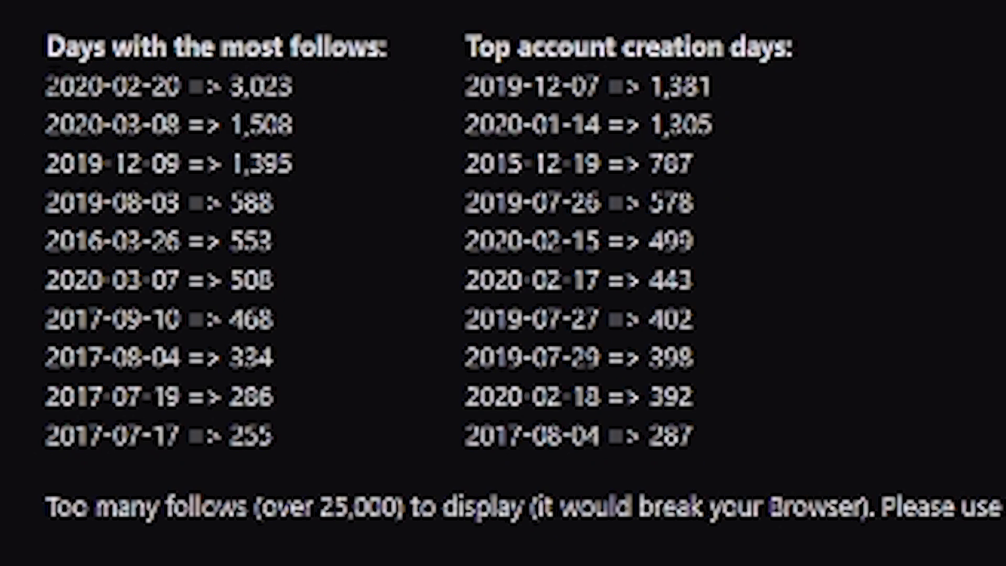
{"action": "left_click_drag", "start_coordinate": [46, 85], "coordinate": [314, 108]}
{"action": "left_click", "coordinate": [319, 110]}
{"action": "left_click_drag", "start_coordinate": [231, 87], "coordinate": [301, 100]}
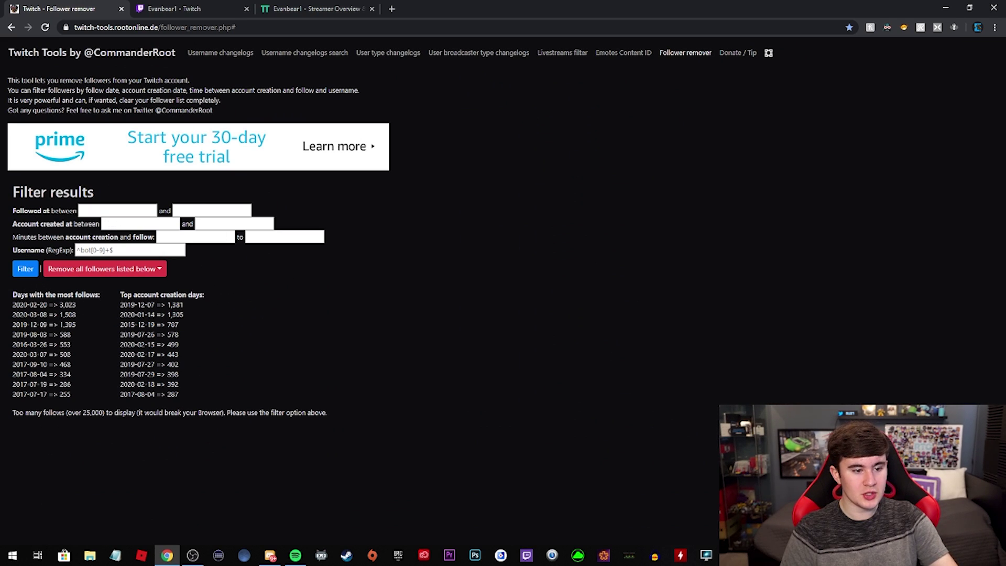
{"action": "left_click_drag", "start_coordinate": [16, 295], "coordinate": [204, 296]}
{"action": "left_click", "coordinate": [108, 301]}
{"action": "left_click", "coordinate": [153, 222]}
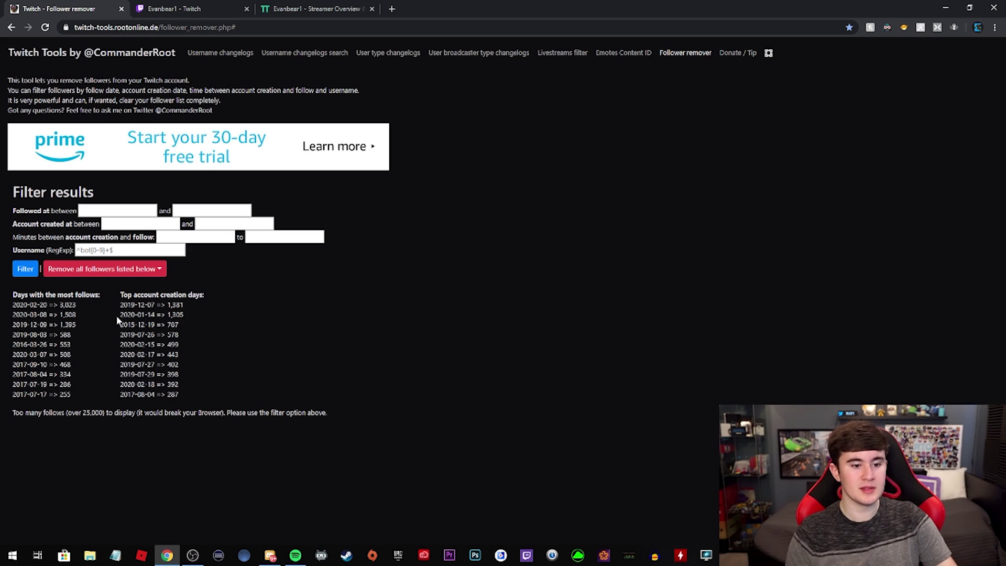
{"action": "left_click_drag", "start_coordinate": [119, 302], "coordinate": [183, 365]}
{"action": "left_click", "coordinate": [183, 366]}
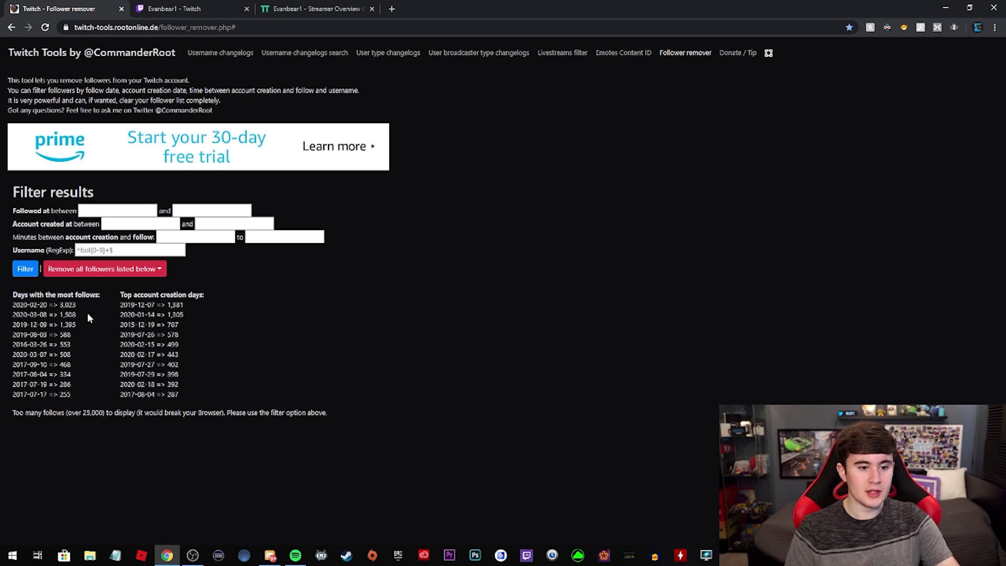
{"action": "left_click_drag", "start_coordinate": [122, 305], "coordinate": [184, 304]}
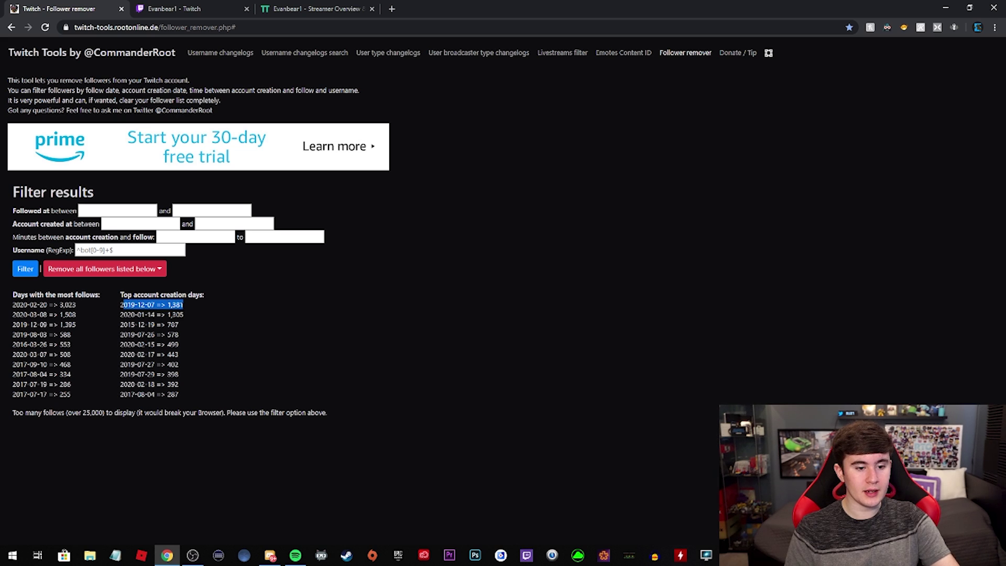
{"action": "left_click", "coordinate": [183, 305]}
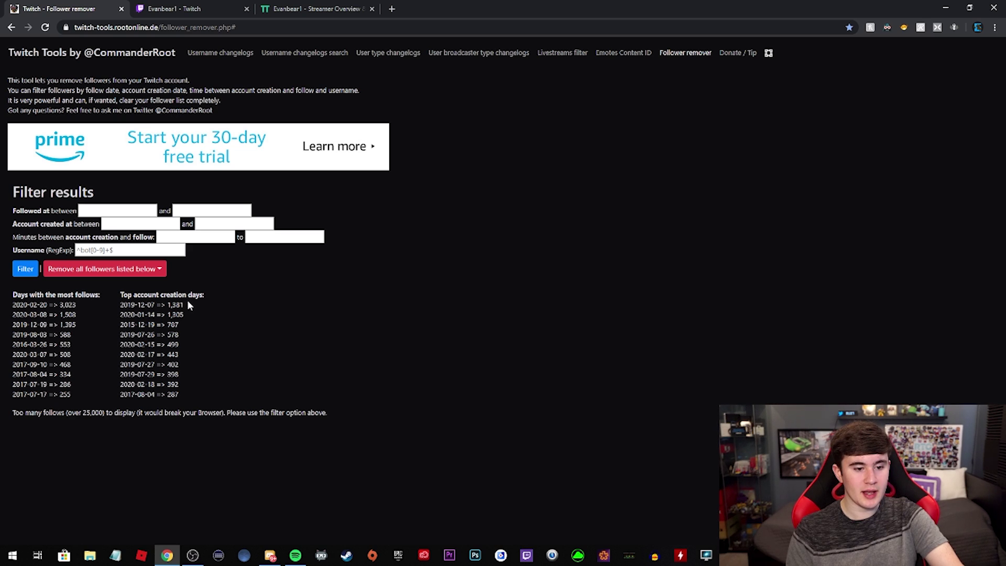
{"action": "mouse_move", "coordinate": [187, 304]}
{"action": "left_mouse_down"}
{"action": "mouse_move", "coordinate": [117, 296]}
{"action": "mouse_move", "coordinate": [184, 314]}
{"action": "mouse_move", "coordinate": [192, 305]}
{"action": "left_mouse_up"}
{"action": "left_click", "coordinate": [121, 304]}
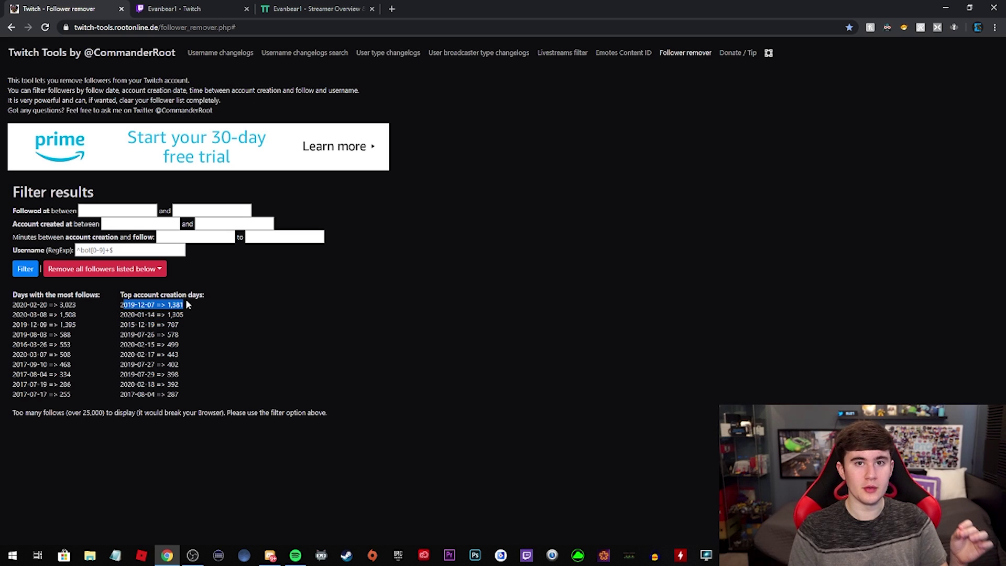
{"action": "left_click", "coordinate": [188, 305]}
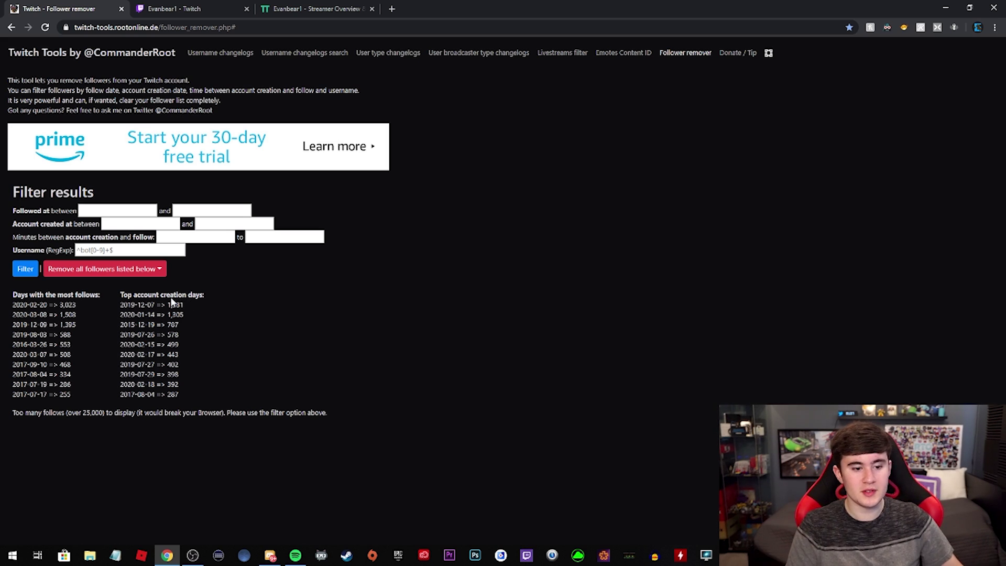
{"action": "left_click_drag", "start_coordinate": [152, 295], "coordinate": [188, 313]}
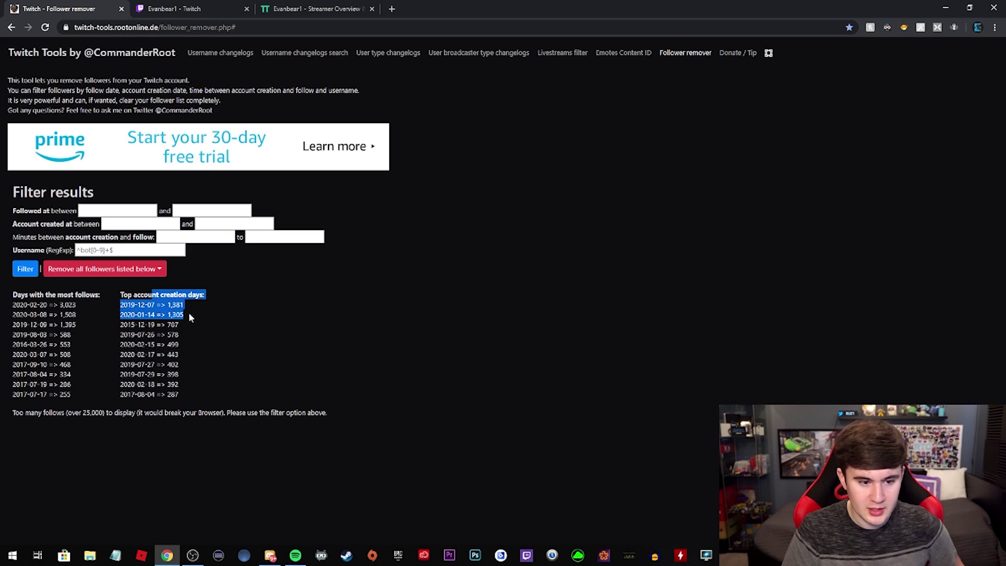
{"action": "left_click", "coordinate": [189, 313]}
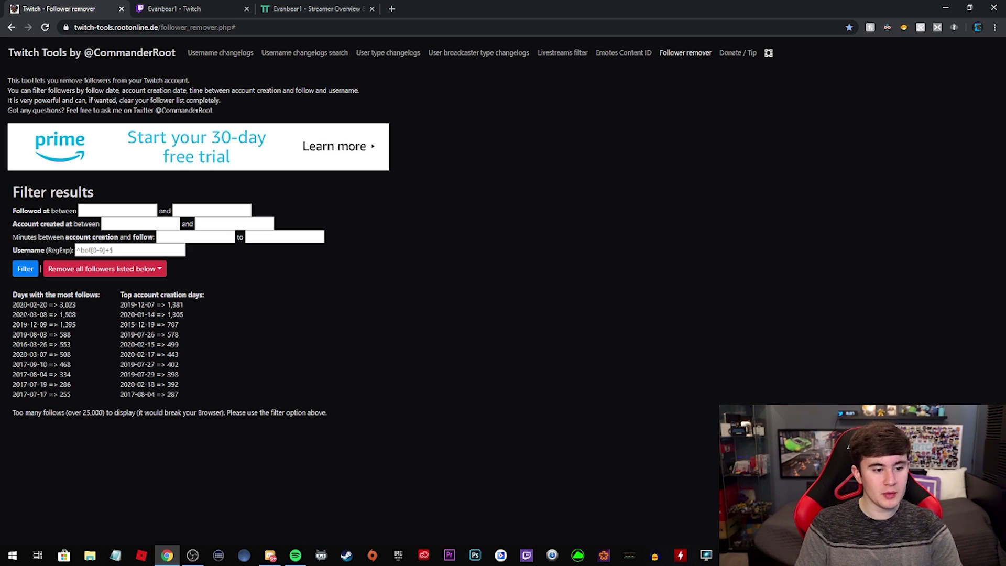
{"action": "left_click_drag", "start_coordinate": [12, 304], "coordinate": [62, 305]}
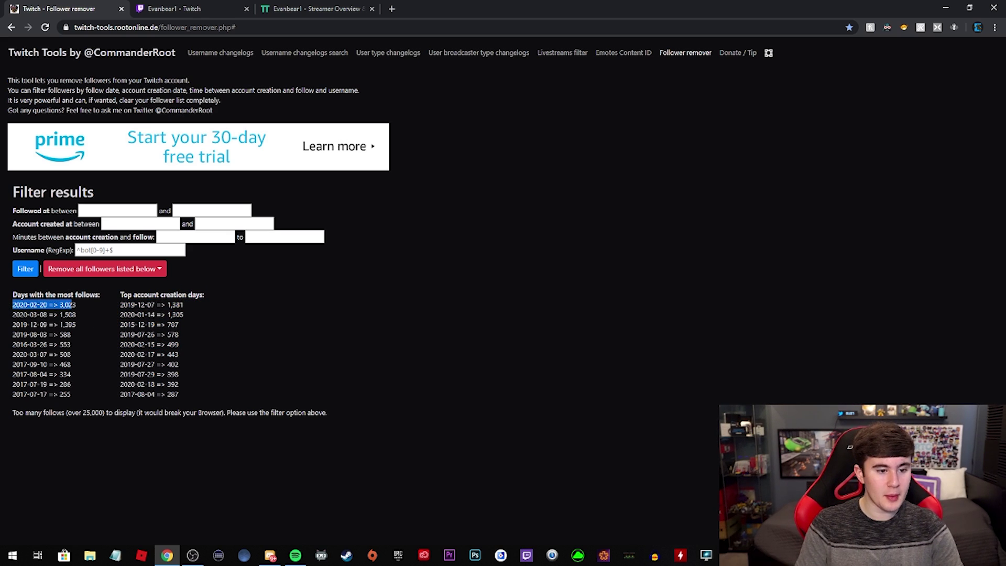
{"action": "left_click", "coordinate": [77, 310]}
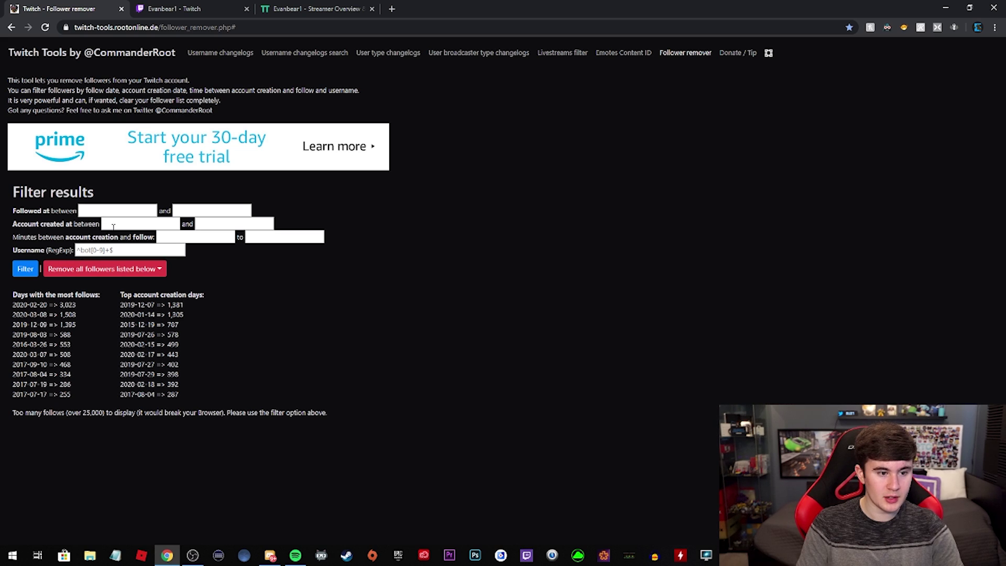
{"action": "left_click", "coordinate": [108, 210]}
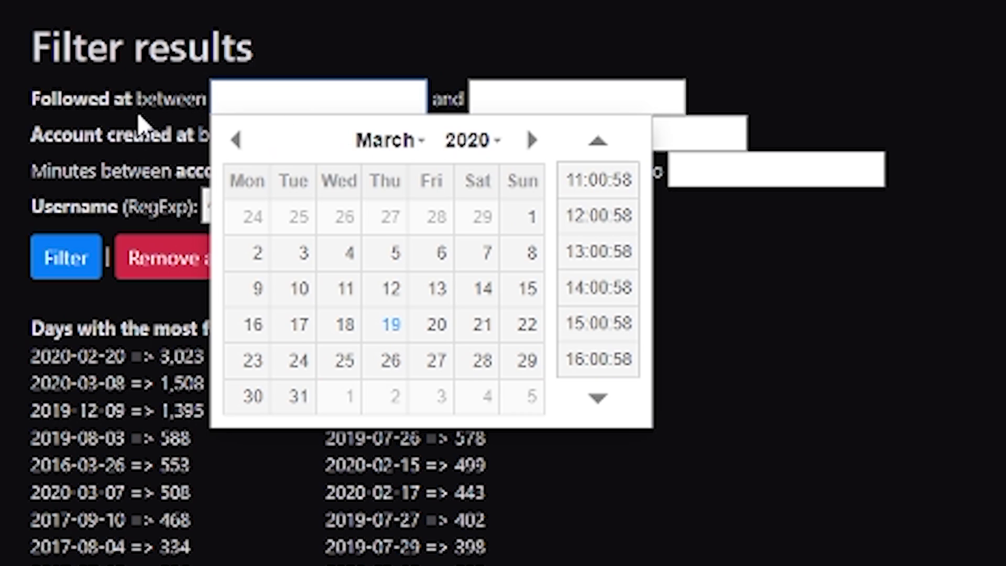
{"action": "left_click", "coordinate": [385, 141]}
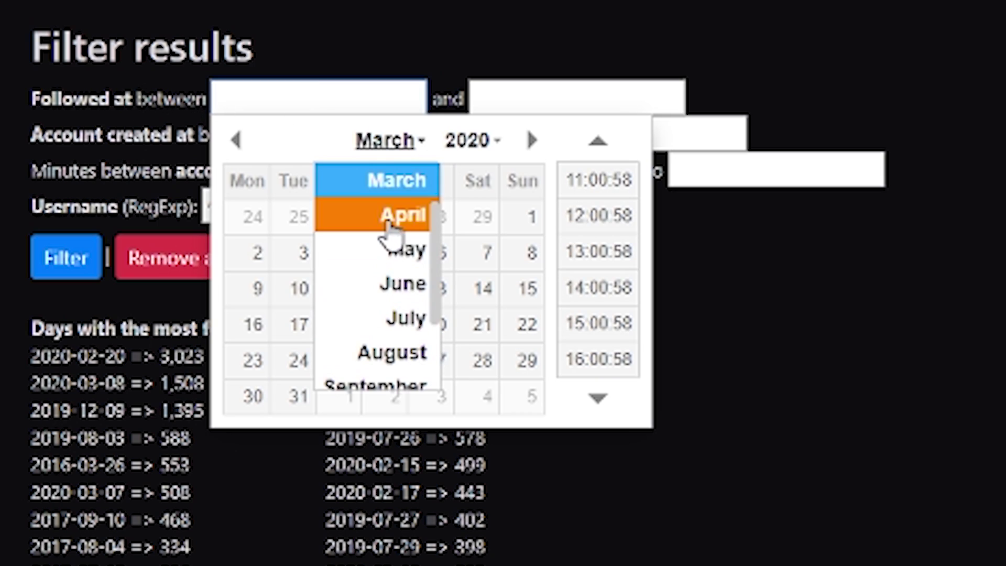
{"action": "scroll", "coordinate": [388, 210], "scroll_direction": "up", "scroll_amount": 1}
{"action": "left_click", "coordinate": [385, 199]}
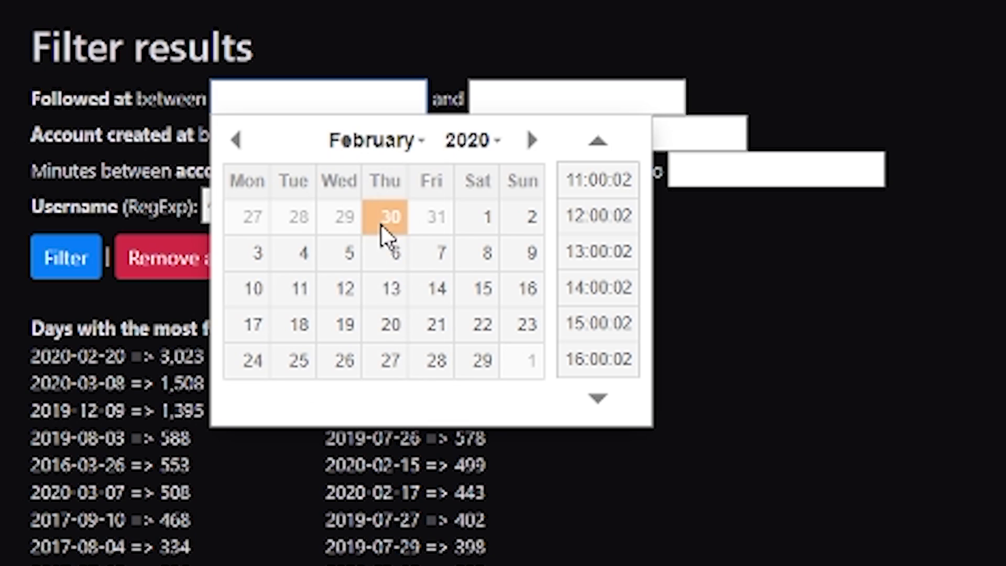
{"action": "left_click", "coordinate": [366, 327]}
{"action": "left_click", "coordinate": [399, 90]}
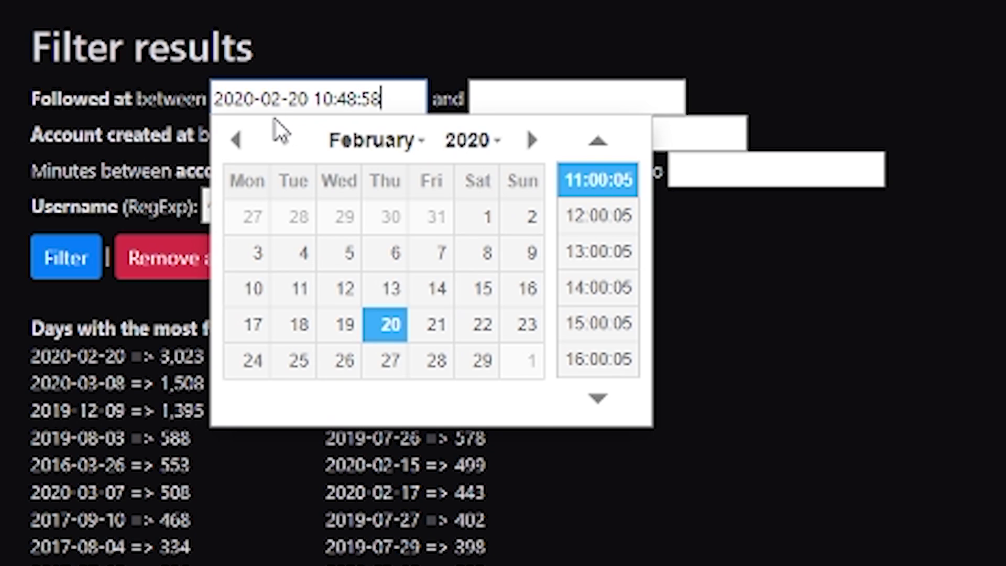
{"action": "scroll", "coordinate": [601, 225], "scroll_direction": "up", "scroll_amount": 10}
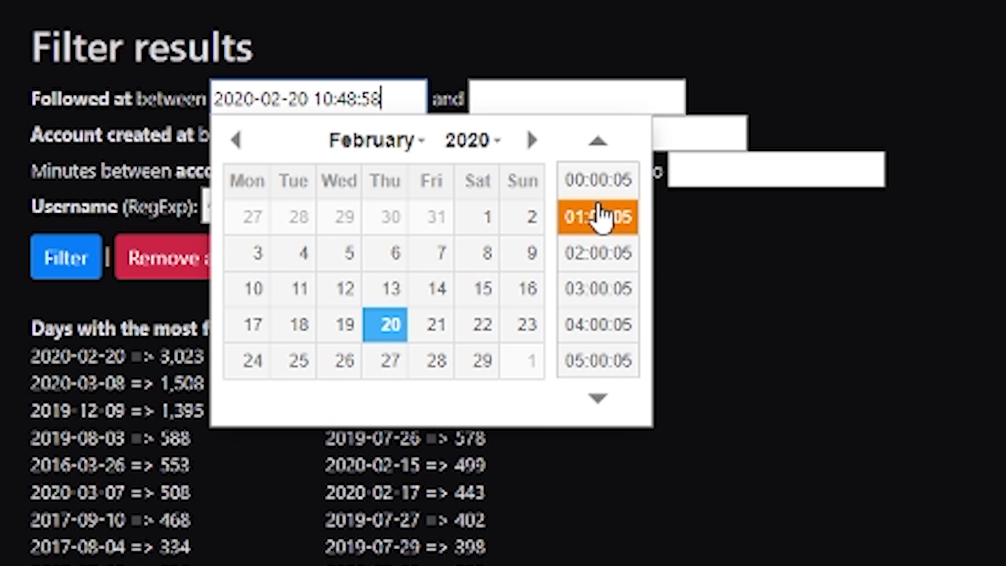
{"action": "left_click", "coordinate": [600, 180]}
{"action": "left_click", "coordinate": [557, 89]}
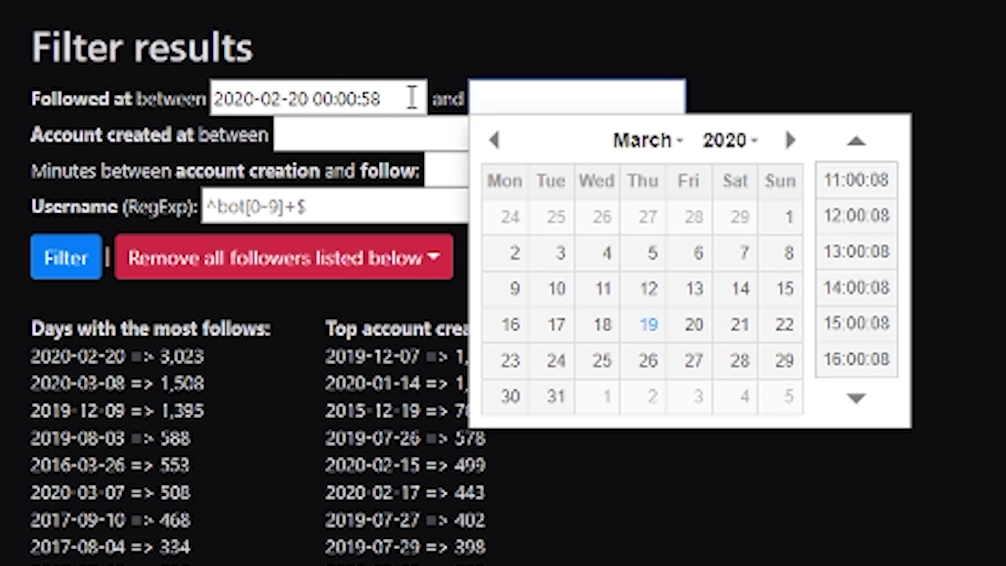
{"action": "left_click", "coordinate": [584, 143]}
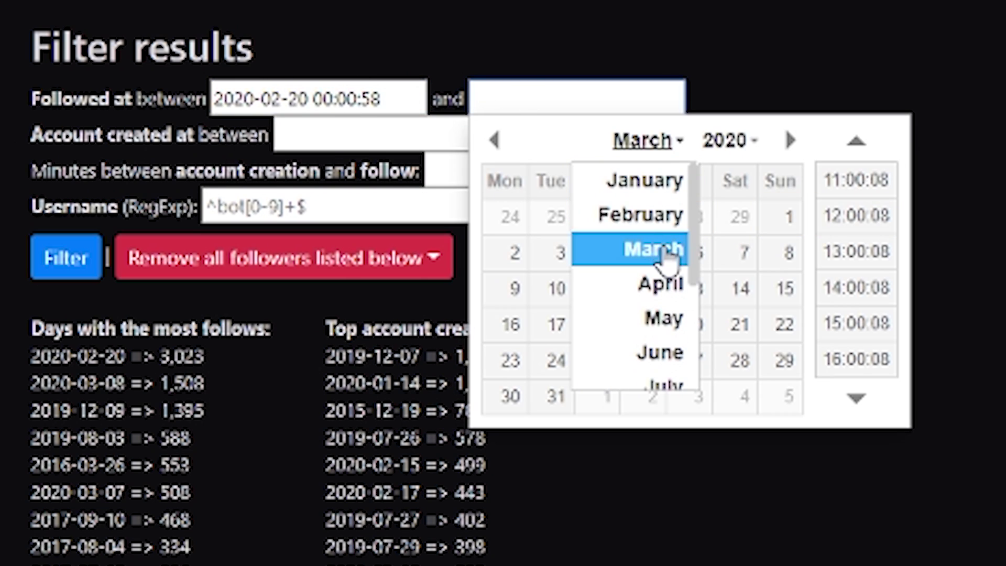
{"action": "left_click", "coordinate": [663, 216]}
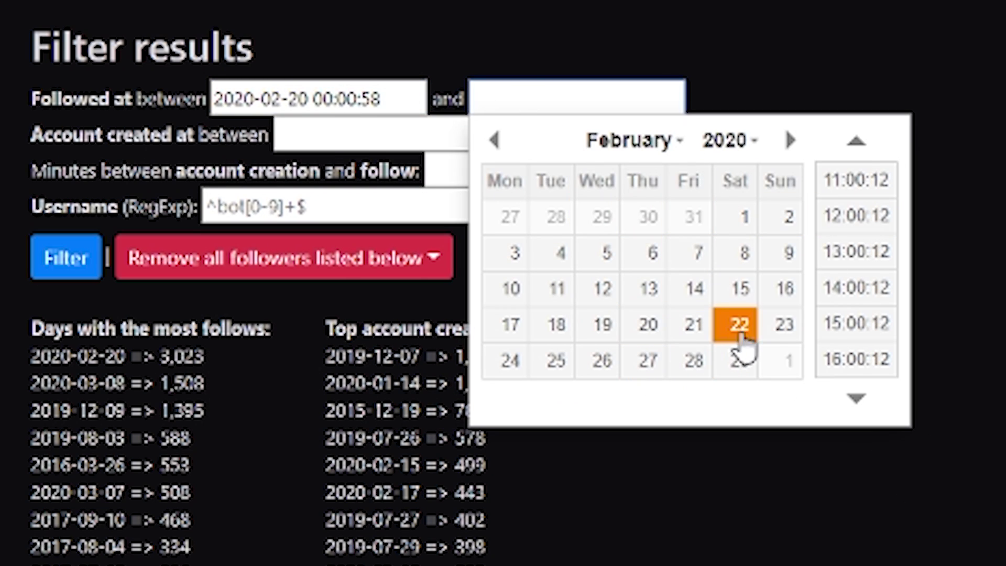
{"action": "left_click", "coordinate": [649, 336]}
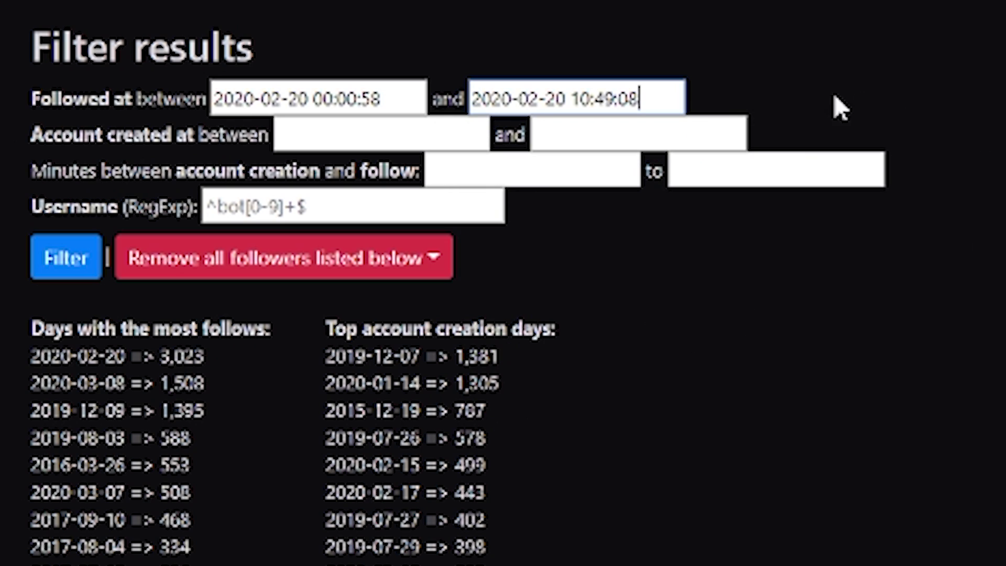
{"action": "left_click", "coordinate": [670, 101]}
{"action": "scroll", "coordinate": [885, 251], "scroll_direction": "down", "scroll_amount": 7}
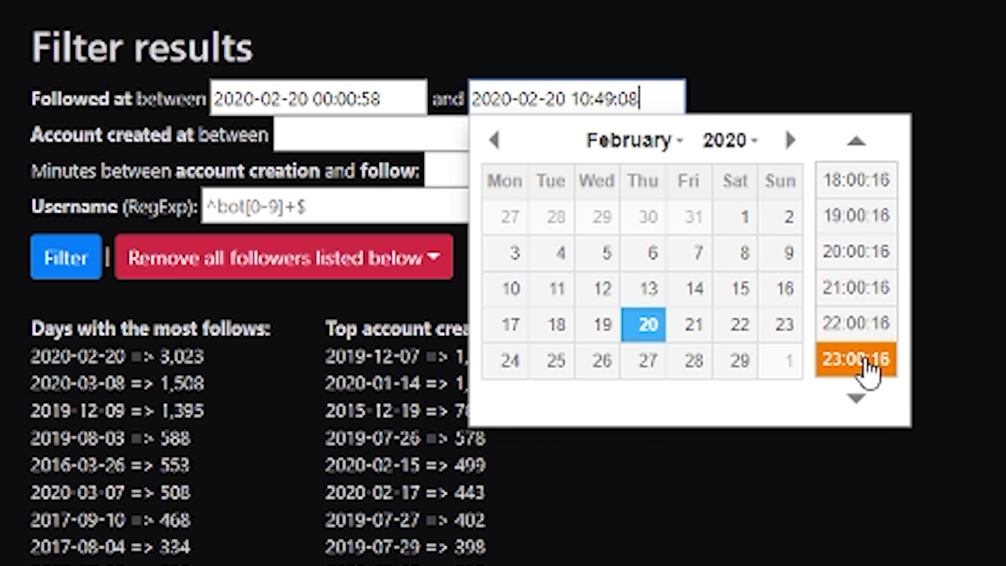
{"action": "left_click", "coordinate": [870, 367]}
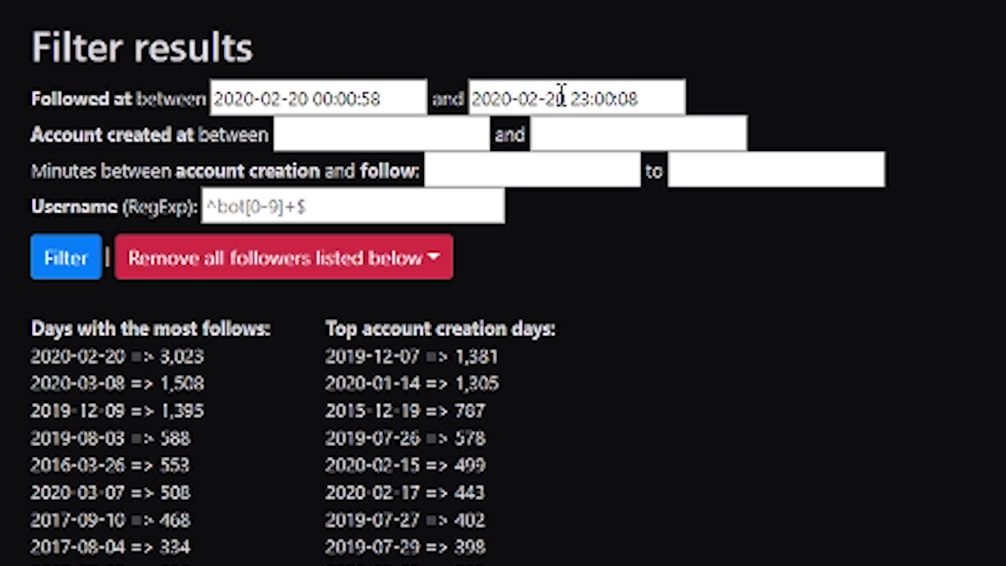
{"action": "left_click", "coordinate": [62, 258]}
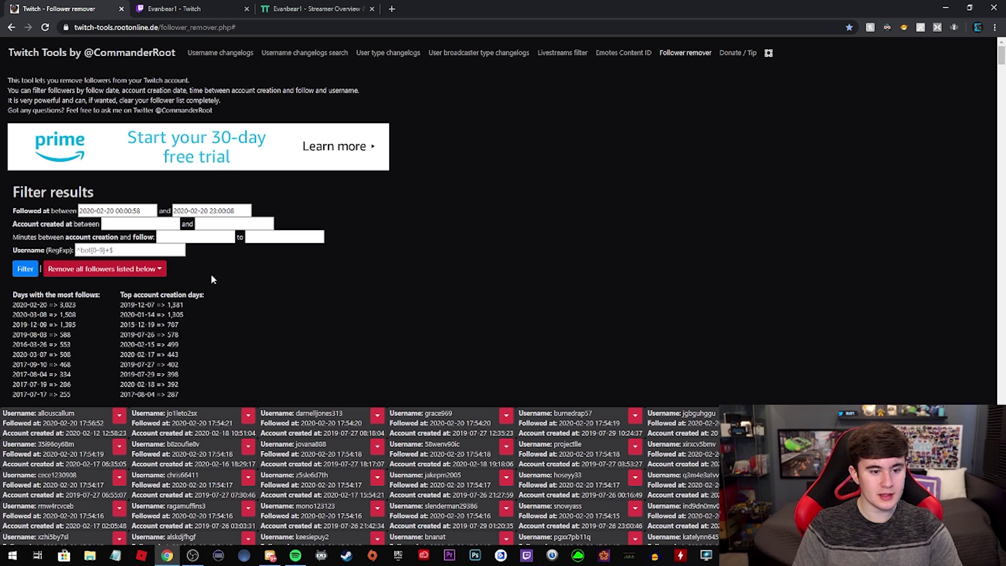
Open the dropdown on the red 'Remove all followers listed below' button.
{"action": "left_click", "coordinate": [58, 270]}
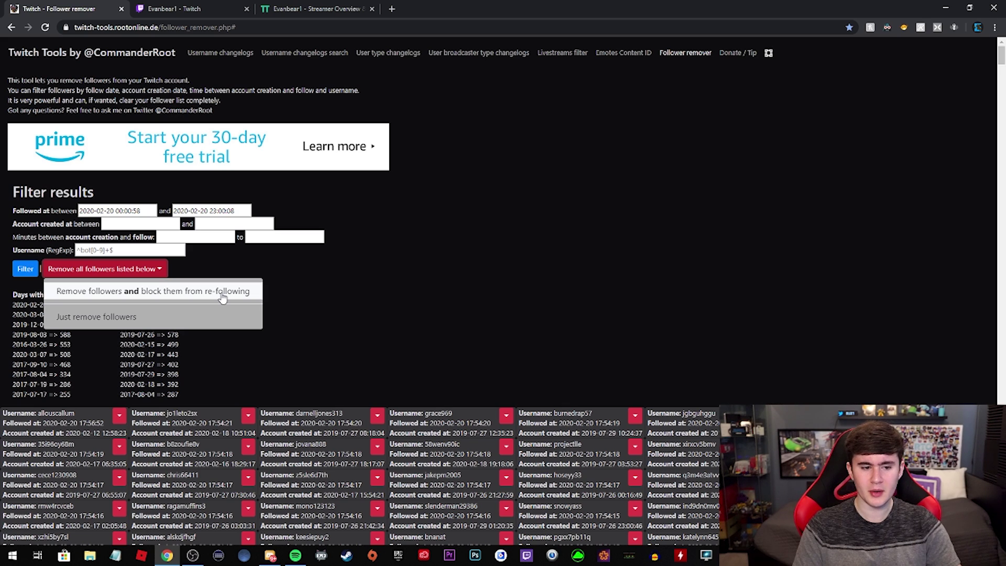
Remove and block all 3,023 listed followers, confirming with OK.
{"action": "left_click", "coordinate": [212, 299]}
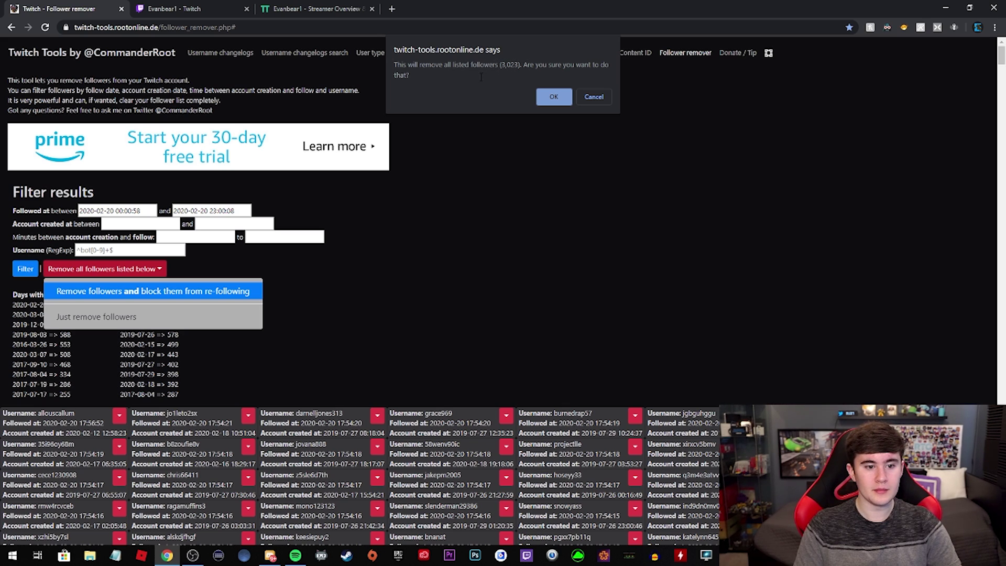
{"action": "left_click", "coordinate": [554, 98]}
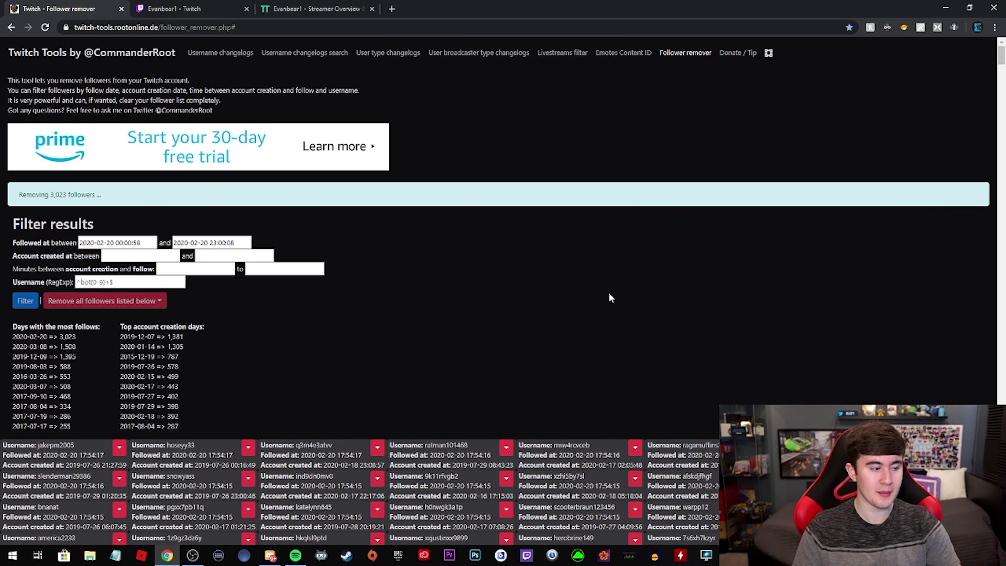
{"action": "scroll", "coordinate": [609, 293], "scroll_direction": "down", "scroll_amount": 2}
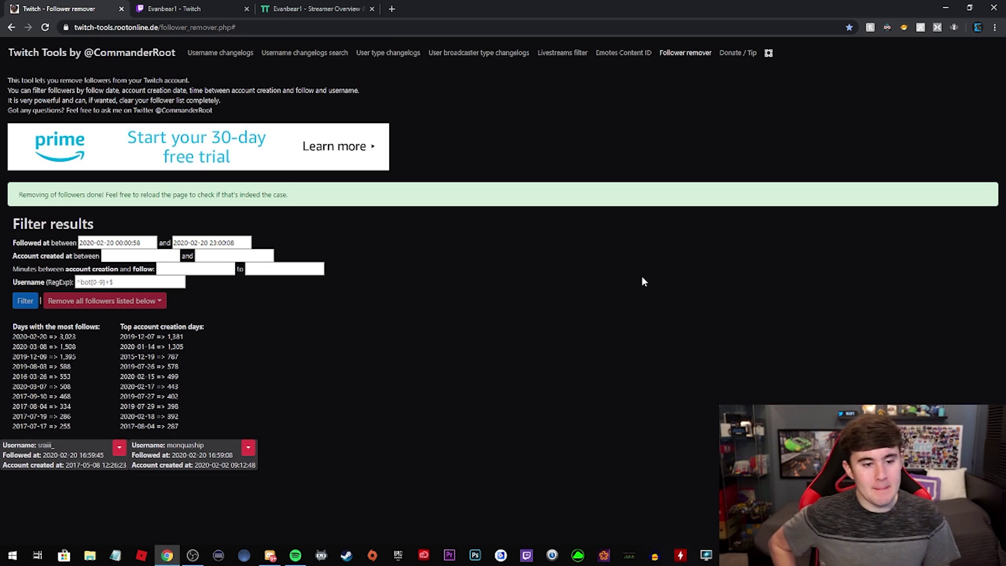
{"action": "left_click", "coordinate": [131, 3]}
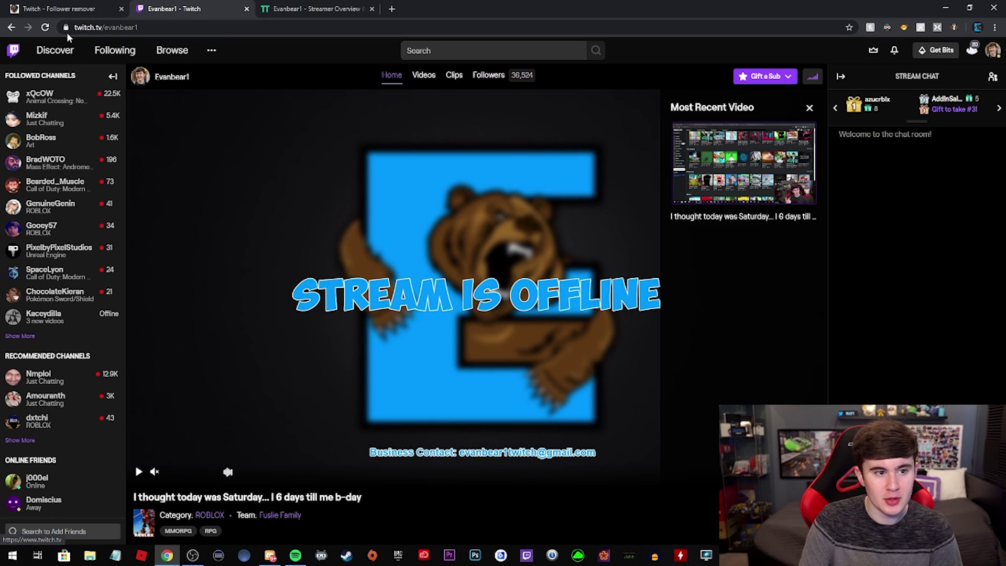
{"action": "left_click", "coordinate": [45, 27]}
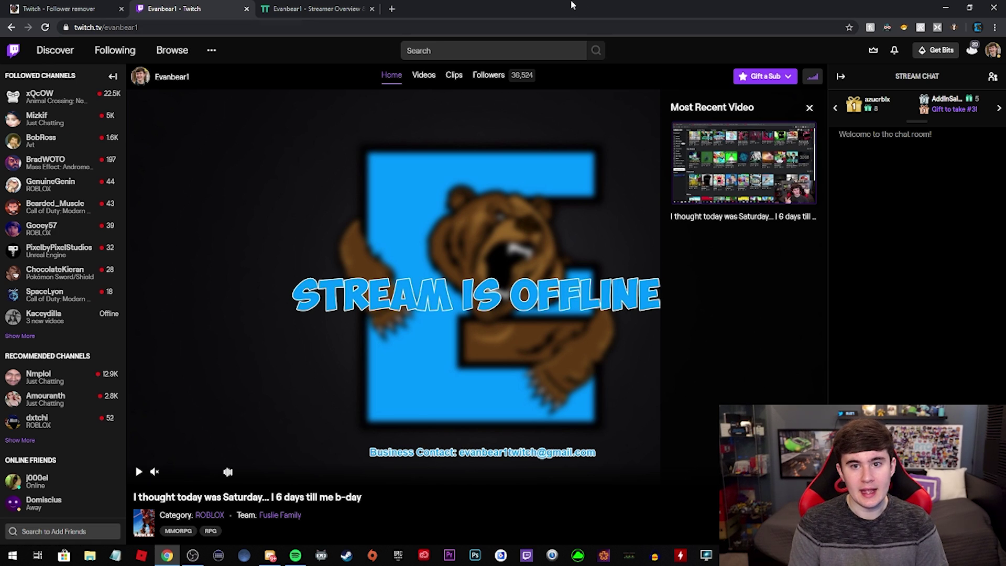
{"action": "left_click", "coordinate": [60, 7]}
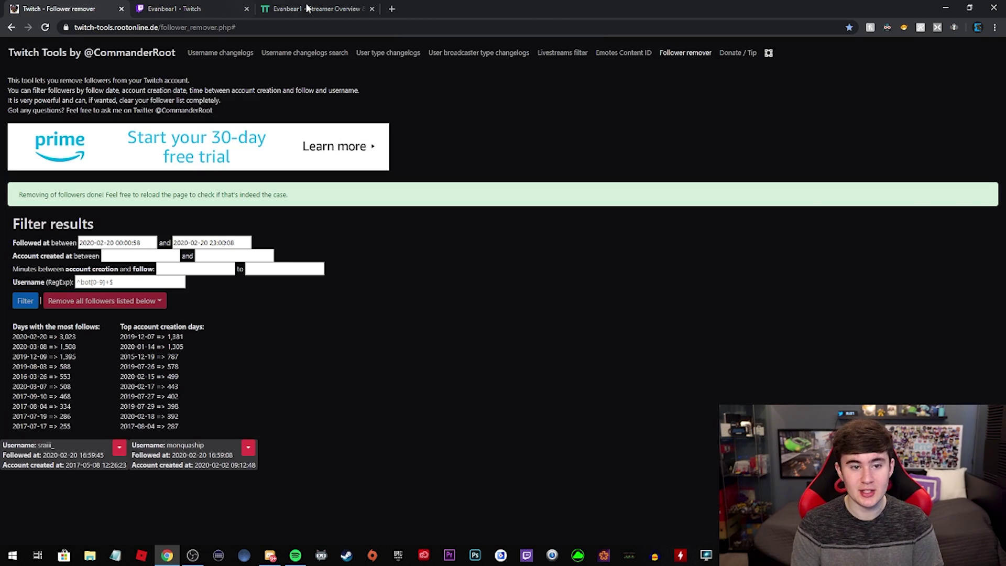
{"action": "left_click", "coordinate": [186, 6]}
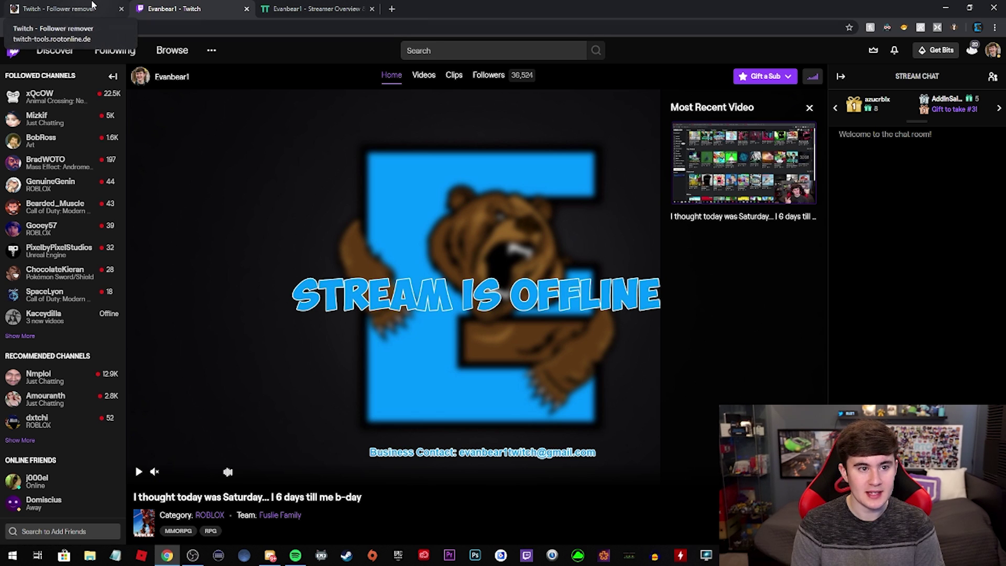
{"action": "left_click", "coordinate": [76, 7]}
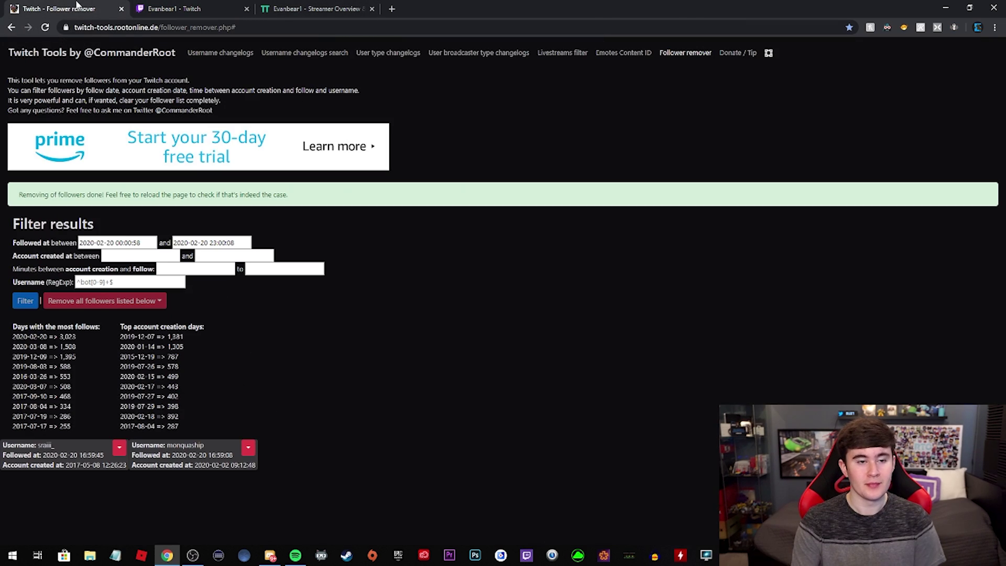